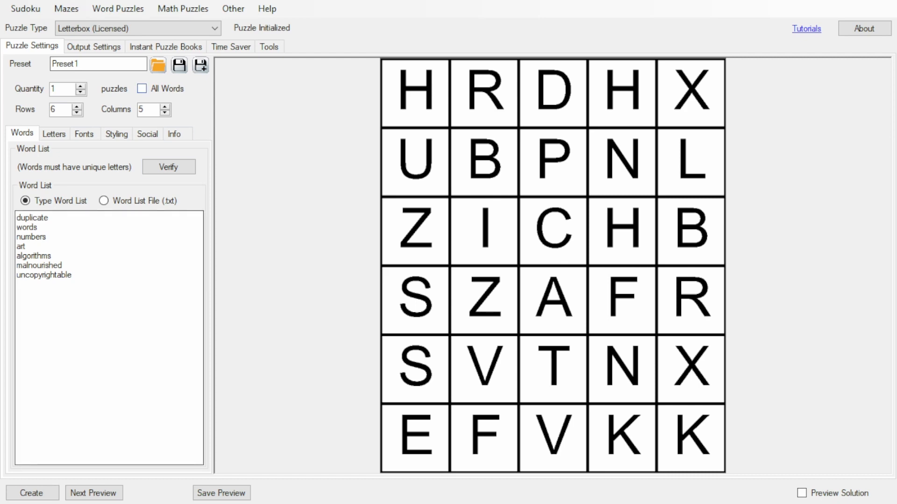
Set the letterbox grid to 10 rows and 10 columns and generate a new preview
{"action": "left_click", "coordinate": [142, 88]}
{"action": "left_click", "coordinate": [142, 89]}
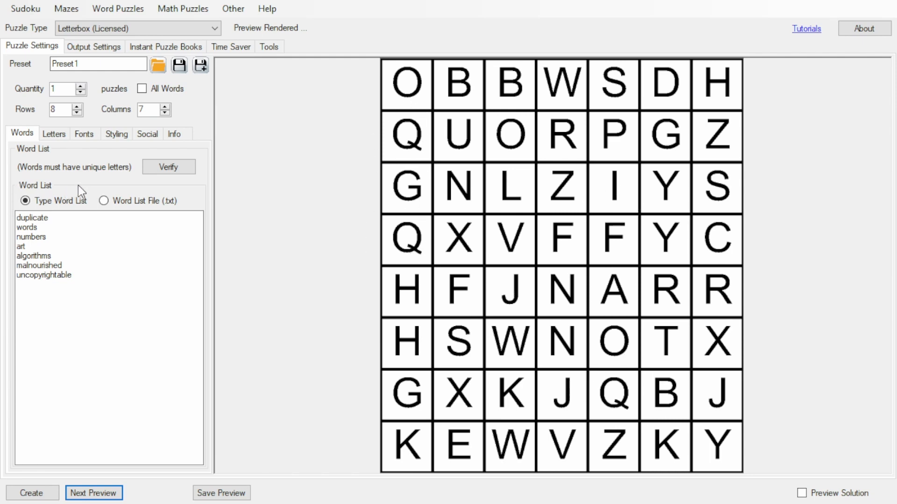
{"action": "left_click", "coordinate": [76, 112]}
{"action": "left_click", "coordinate": [76, 112]}
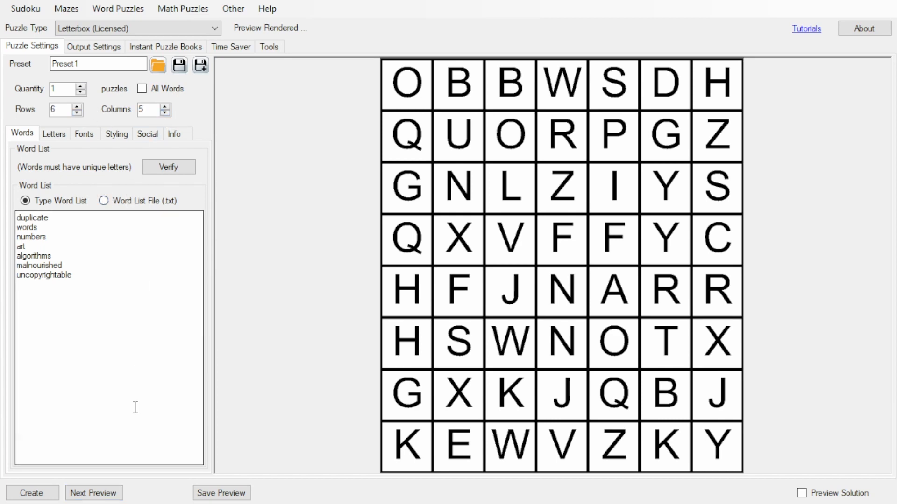
{"action": "left_click", "coordinate": [93, 493]}
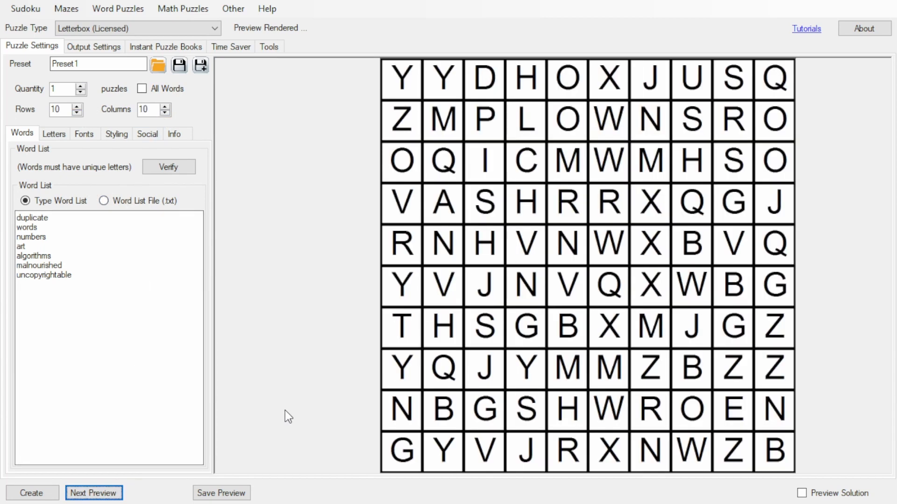
Try X as the only fill character in a preview, and restore the full A–Z set of fill characters
{"action": "left_click", "coordinate": [62, 133]}
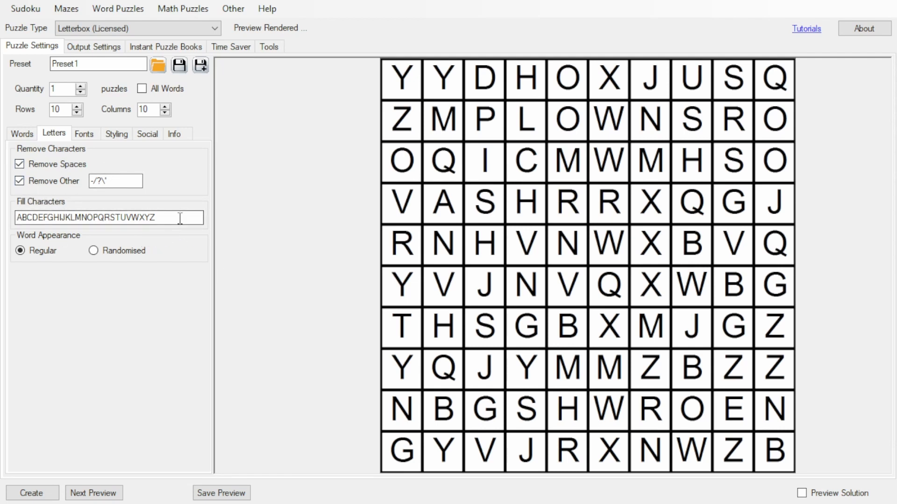
{"action": "double_click", "coordinate": [158, 217]}
{"action": "type", "text": "X"}
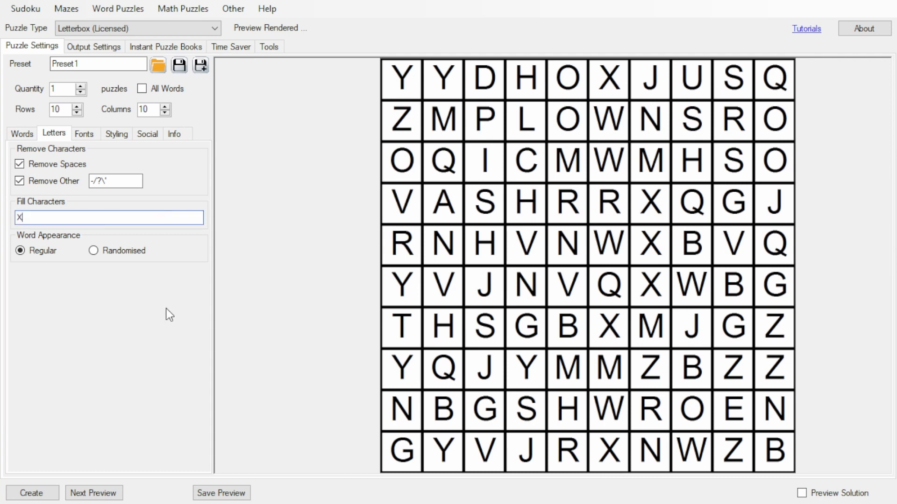
{"action": "left_click", "coordinate": [109, 494]}
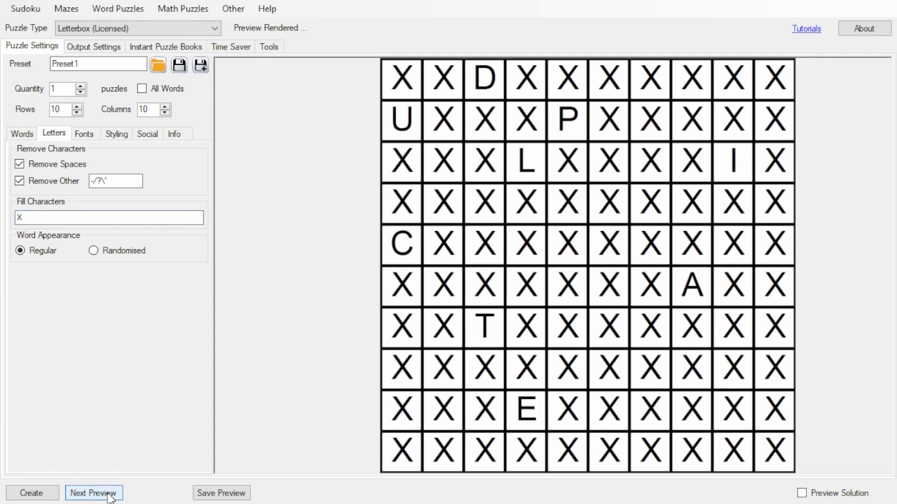
{"action": "key", "text": "ctrl+z"}
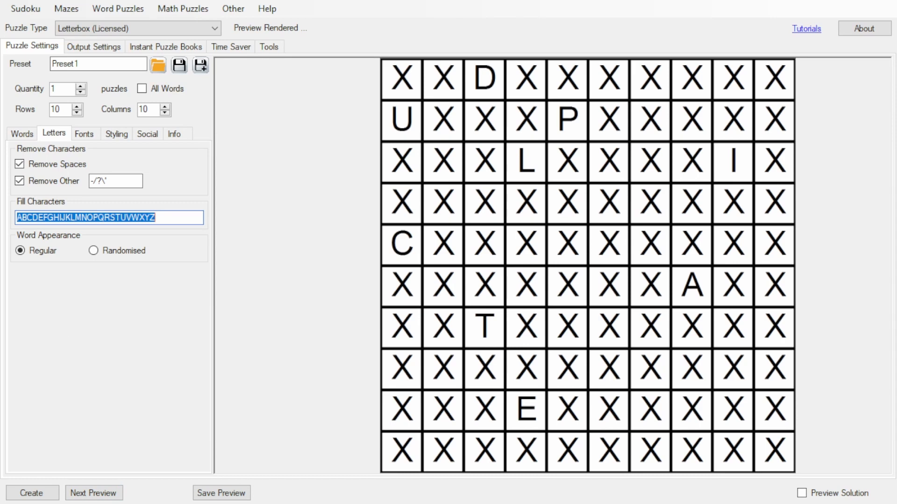
{"action": "left_click", "coordinate": [430, 125]}
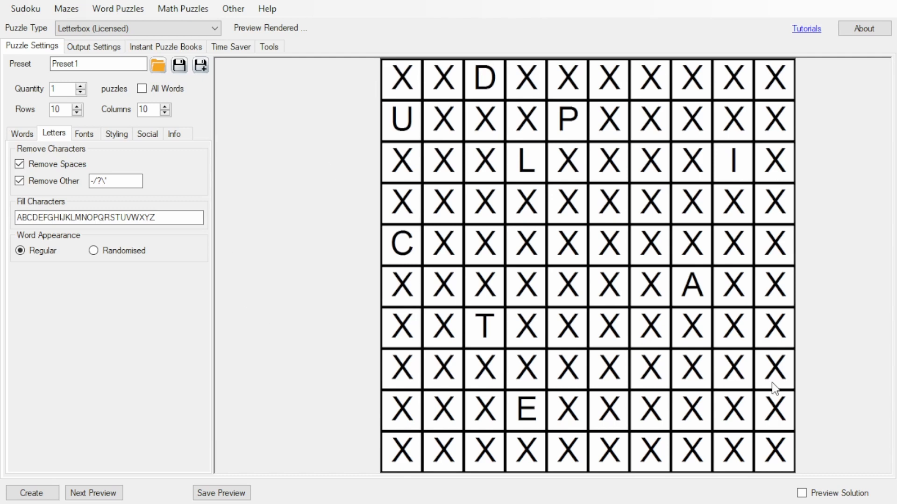
Preview the solution with Randomised word appearance, return the appearance to Regular, and hide the solution
{"action": "left_click", "coordinate": [807, 493]}
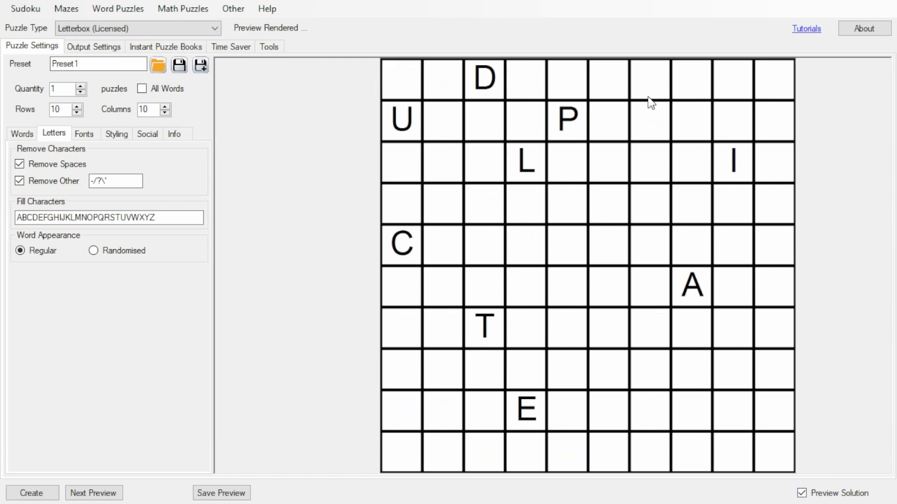
{"action": "left_click", "coordinate": [122, 252]}
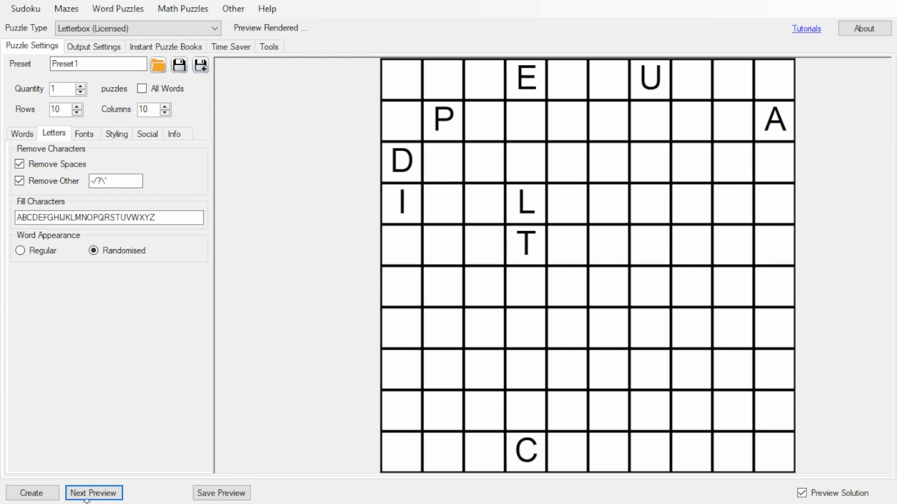
{"action": "left_click", "coordinate": [111, 494]}
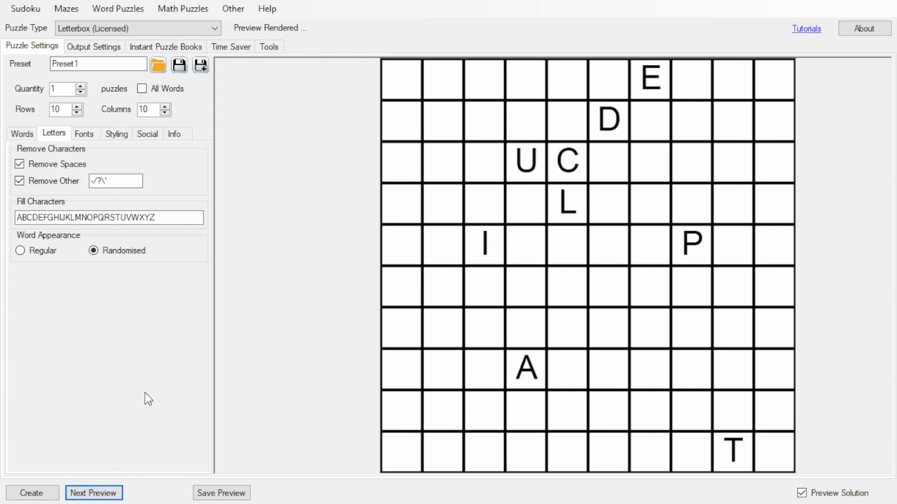
{"action": "left_click", "coordinate": [35, 251]}
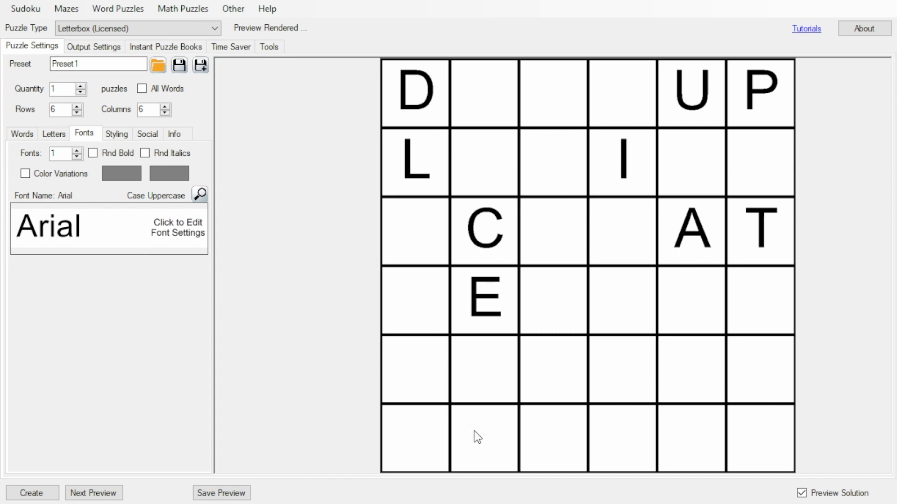
{"action": "left_click", "coordinate": [846, 493]}
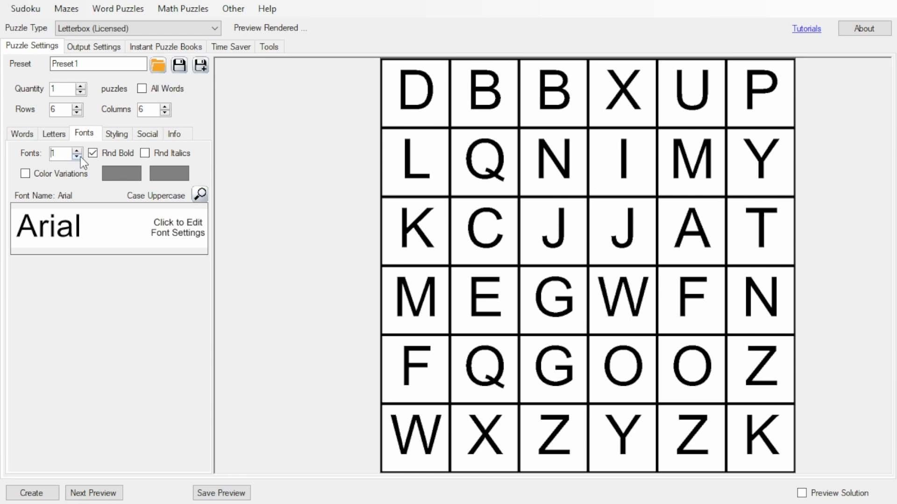
Use three fonts with random italics and color variations for the letters and generate a new preview
{"action": "left_click", "coordinate": [142, 153]}
{"action": "left_click", "coordinate": [58, 174]}
{"action": "left_click", "coordinate": [77, 150]}
{"action": "left_click", "coordinate": [77, 150]}
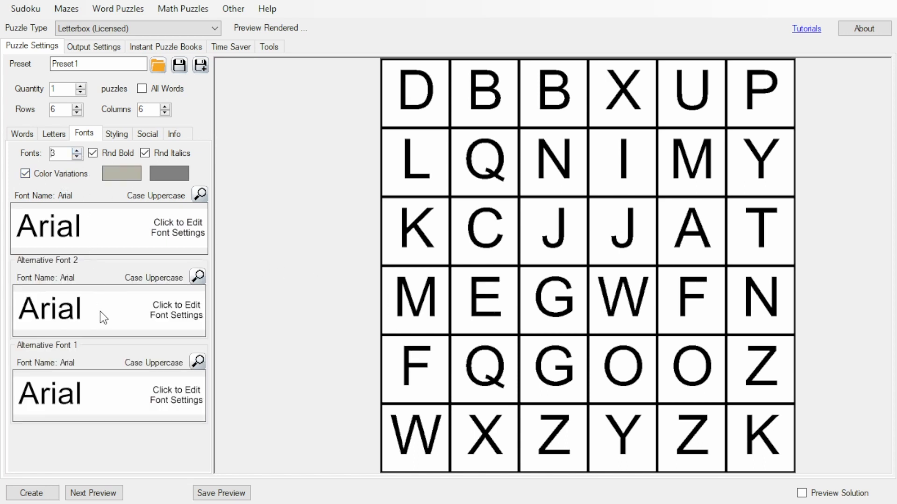
{"action": "left_click", "coordinate": [115, 496]}
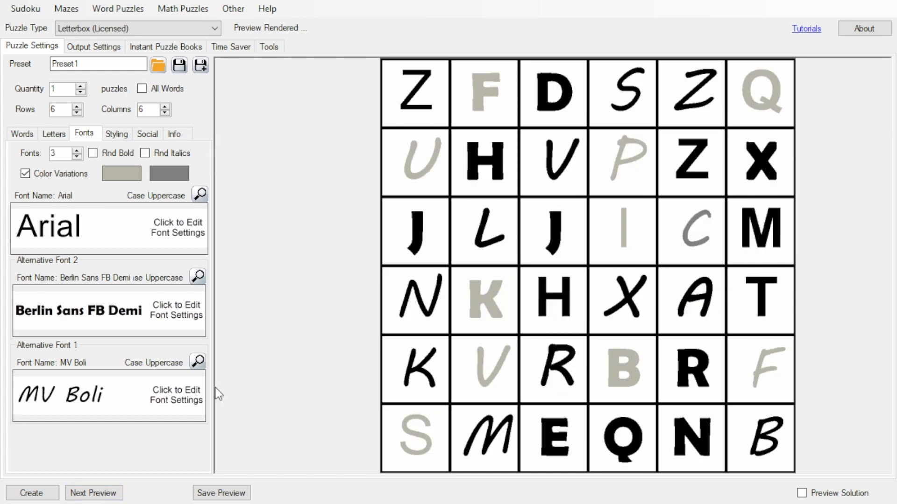
Enable random bold and random italics, turn off color variations, and generate new previews
{"action": "left_click", "coordinate": [93, 153]}
{"action": "left_click", "coordinate": [36, 175]}
{"action": "left_click", "coordinate": [94, 495]}
{"action": "left_click", "coordinate": [93, 495]}
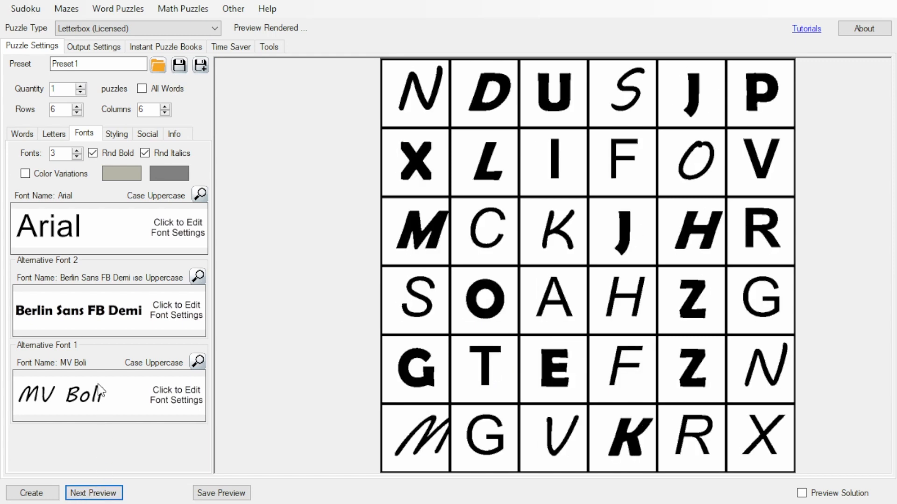
Turn color variations on and random italics off, keeping random bold, and preview the resulting letters
{"action": "left_click", "coordinate": [65, 174]}
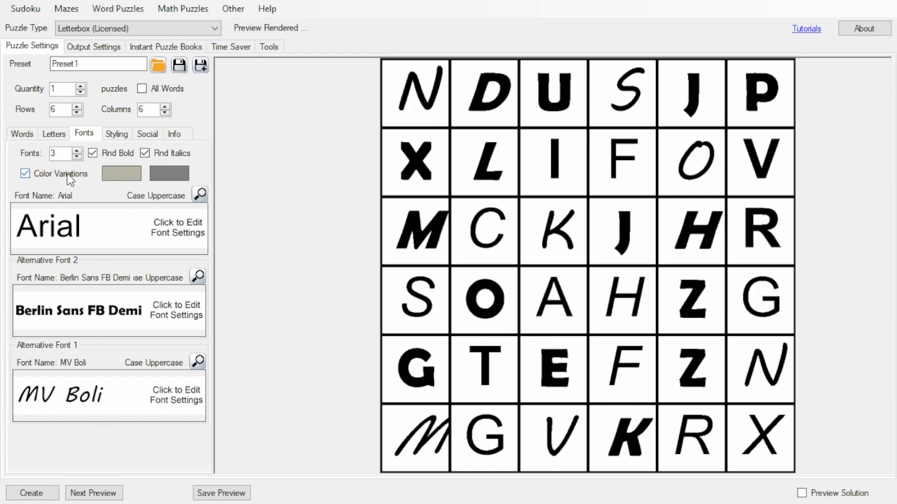
{"action": "left_click", "coordinate": [128, 153]}
{"action": "left_click", "coordinate": [114, 494]}
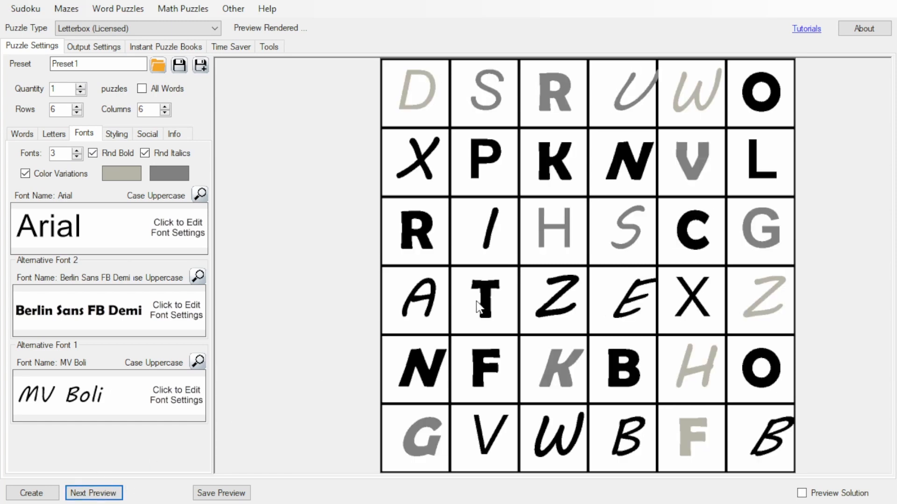
{"action": "left_click", "coordinate": [148, 155]}
{"action": "left_click", "coordinate": [96, 493]}
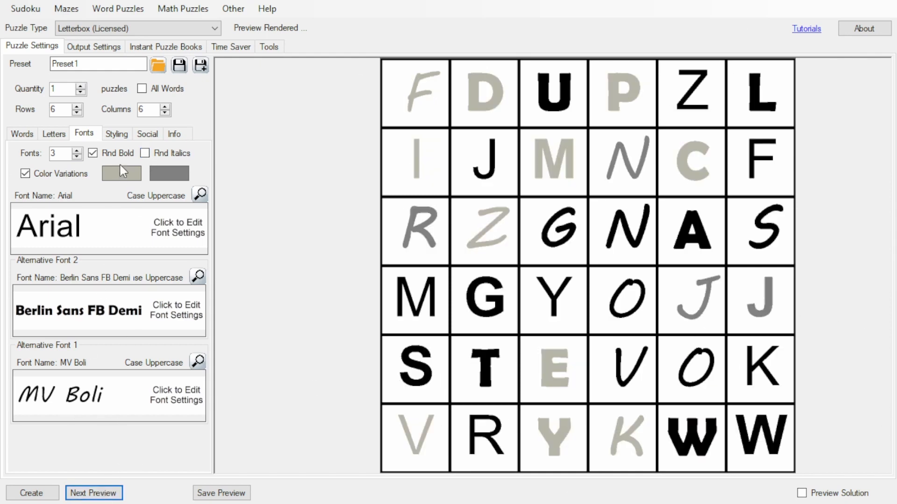
Set the padding between squares to 10 px and check both the puzzle and its solution in a new preview
{"action": "left_click", "coordinate": [117, 133]}
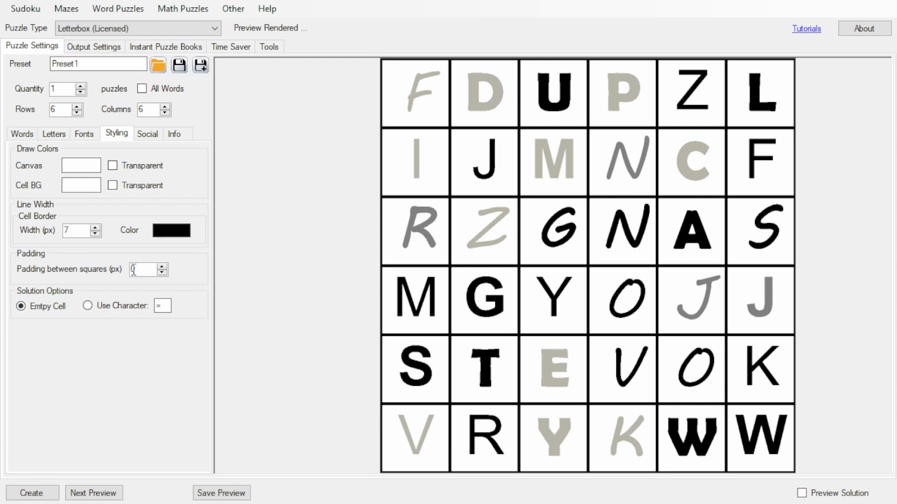
{"action": "left_click", "coordinate": [162, 267]}
{"action": "left_click", "coordinate": [163, 267]}
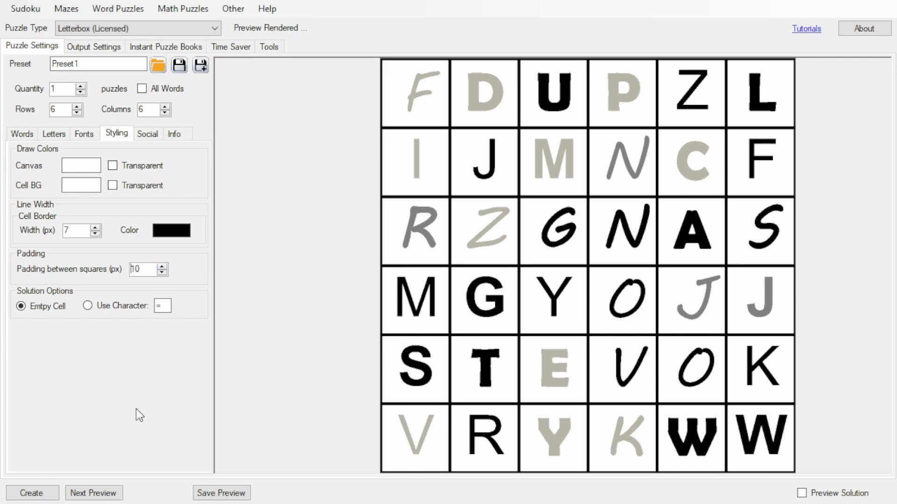
{"action": "left_click", "coordinate": [111, 493]}
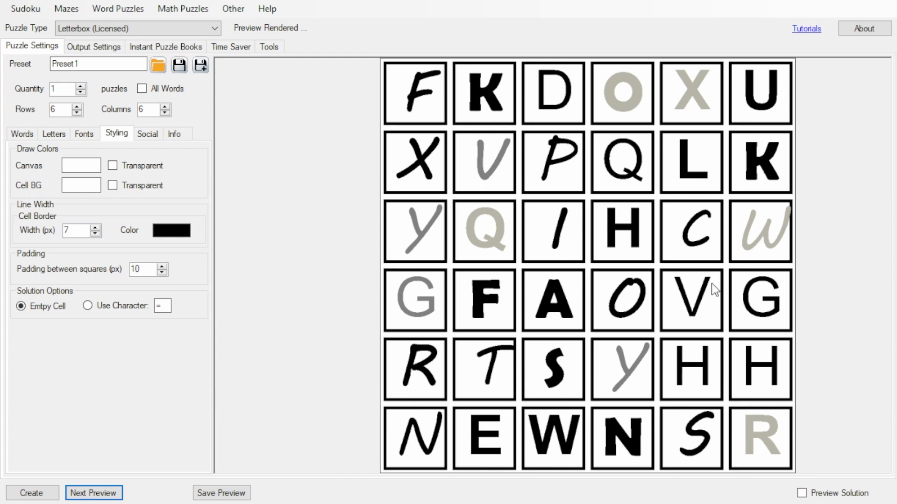
{"action": "left_click", "coordinate": [802, 494]}
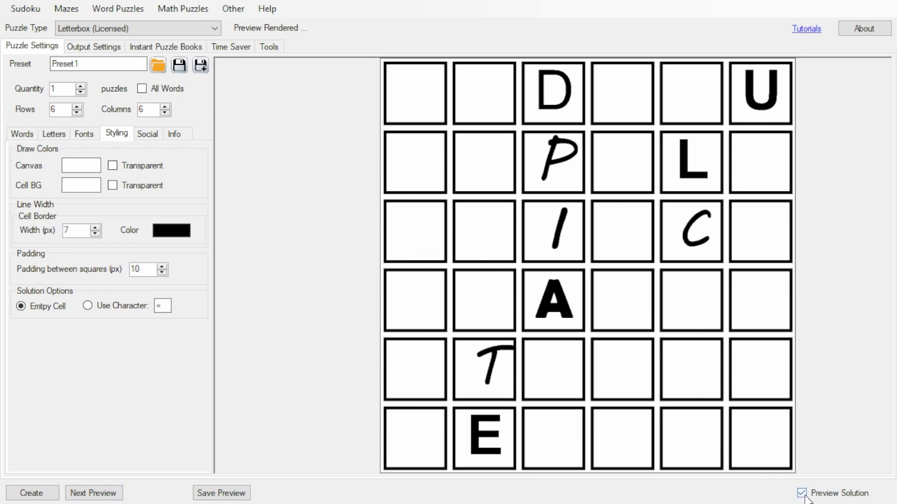
{"action": "left_click", "coordinate": [802, 493]}
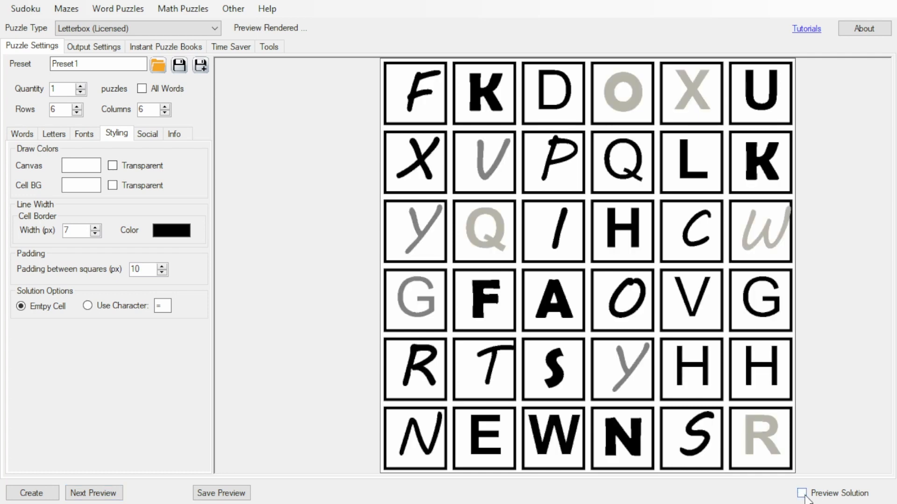
Fill the solution's unused cells with the character "=" and preview the solution of a new puzzle
{"action": "left_click", "coordinate": [108, 308]}
{"action": "left_click", "coordinate": [94, 493]}
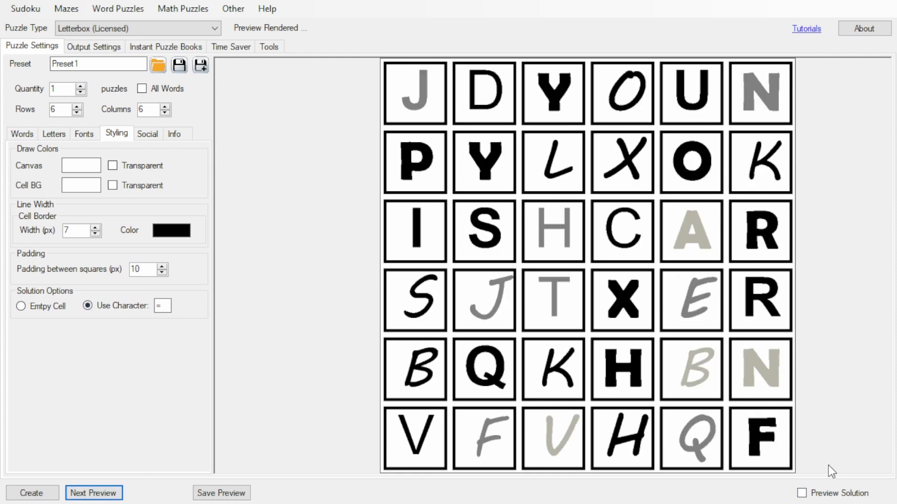
{"action": "left_click", "coordinate": [802, 493]}
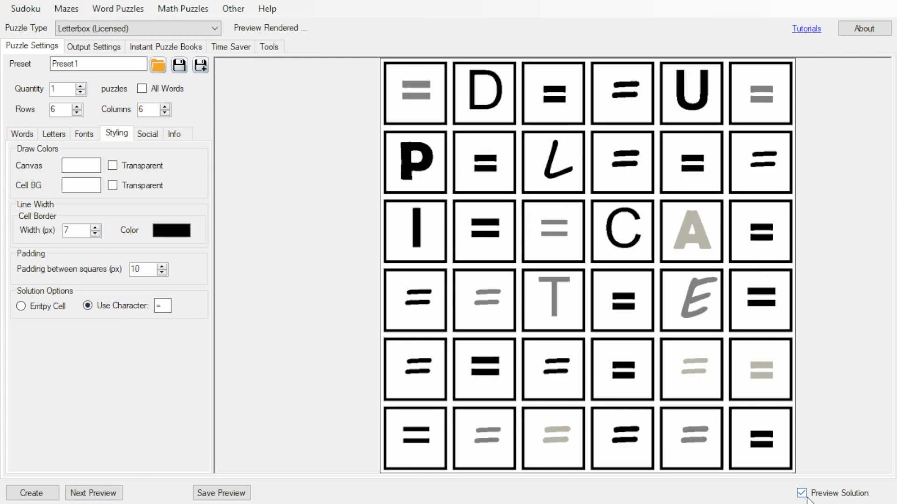